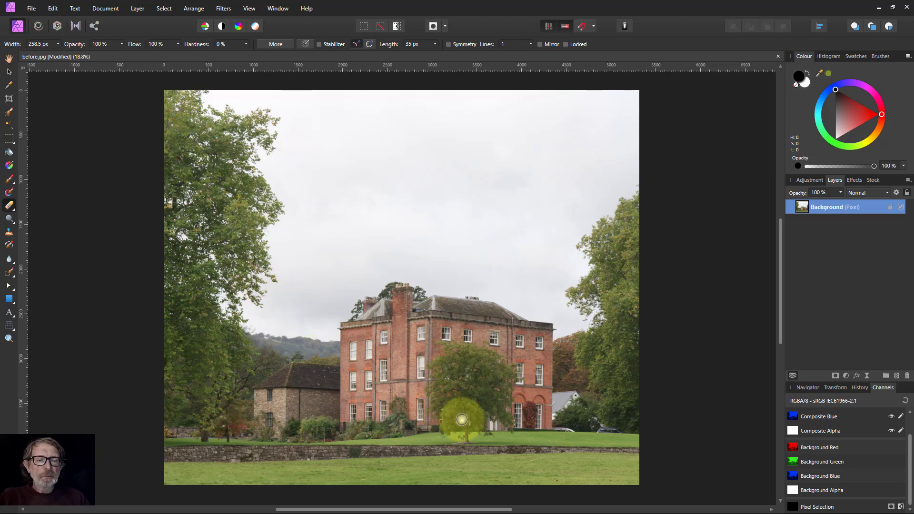
Select the overcast sky with the Selection Brush and open Refine Selection
click(9, 71)
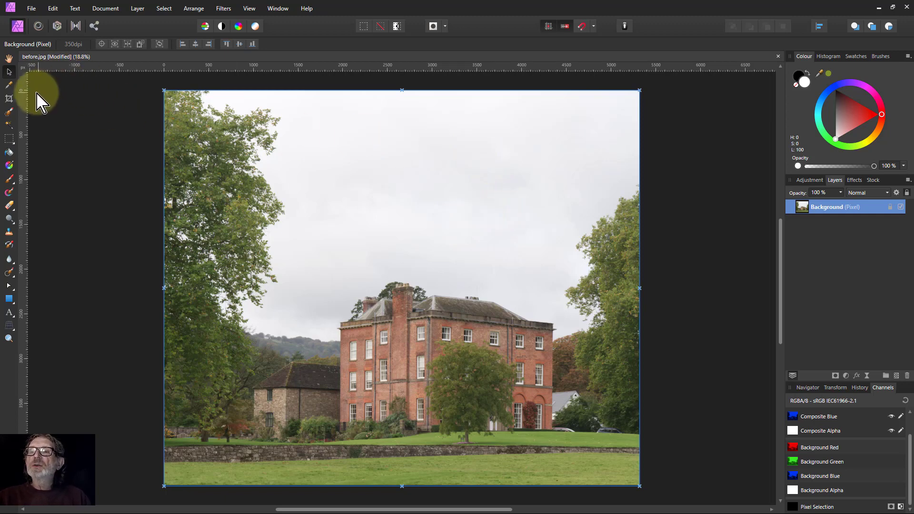
click(10, 113)
mouse_move(303, 100)
mouse_down()
mouse_move(317, 126)
mouse_move(324, 228)
mouse_move(326, 264)
mouse_move(313, 294)
mouse_move(402, 244)
mouse_move(516, 262)
mouse_up()
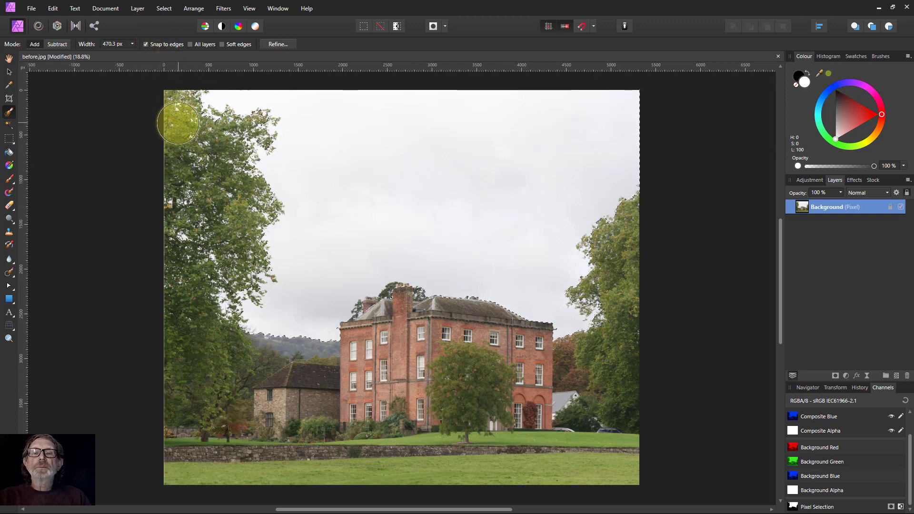
click(278, 44)
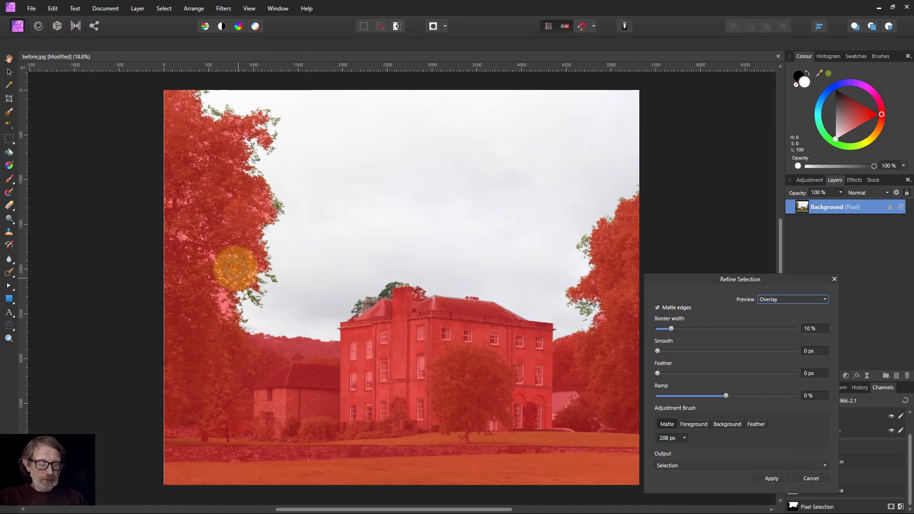
Refine the sky selection edge along the left-hand tree with an enlarged Matte brush
key(bracketright)
key(bracketright)
key(bracketright)
mouse_move(206, 142)
mouse_down()
mouse_move(168, 104)
mouse_move(197, 121)
mouse_move(199, 102)
mouse_move(218, 116)
mouse_move(247, 118)
mouse_move(271, 144)
mouse_move(269, 130)
mouse_move(247, 145)
mouse_move(240, 171)
mouse_move(275, 191)
mouse_move(281, 237)
mouse_move(263, 247)
mouse_move(267, 267)
mouse_move(228, 280)
mouse_move(243, 303)
mouse_move(237, 321)
mouse_move(258, 301)
mouse_move(248, 288)
mouse_move(227, 295)
mouse_up()
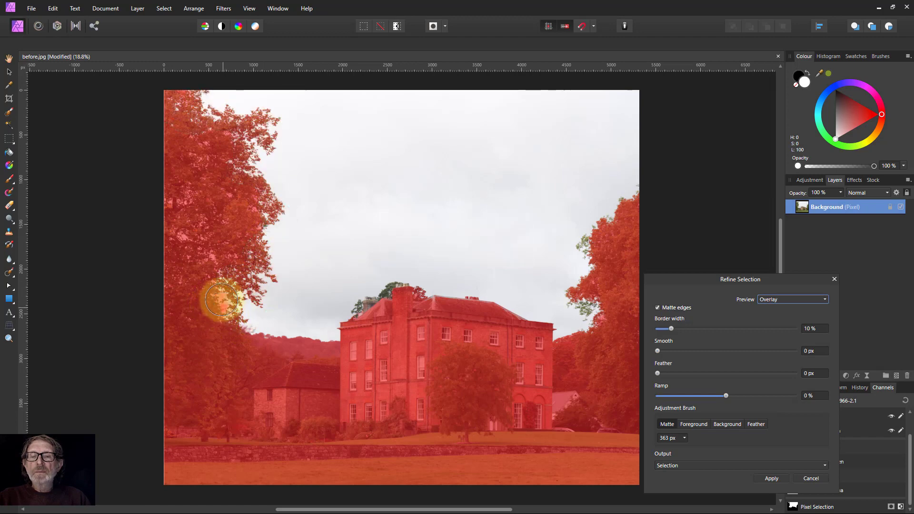
mouse_move(247, 261)
mouse_down()
mouse_move(246, 196)
mouse_move(228, 194)
mouse_move(182, 268)
mouse_move(203, 288)
mouse_move(177, 297)
mouse_move(159, 277)
mouse_move(170, 218)
mouse_move(217, 204)
mouse_move(206, 135)
mouse_move(169, 92)
mouse_up()
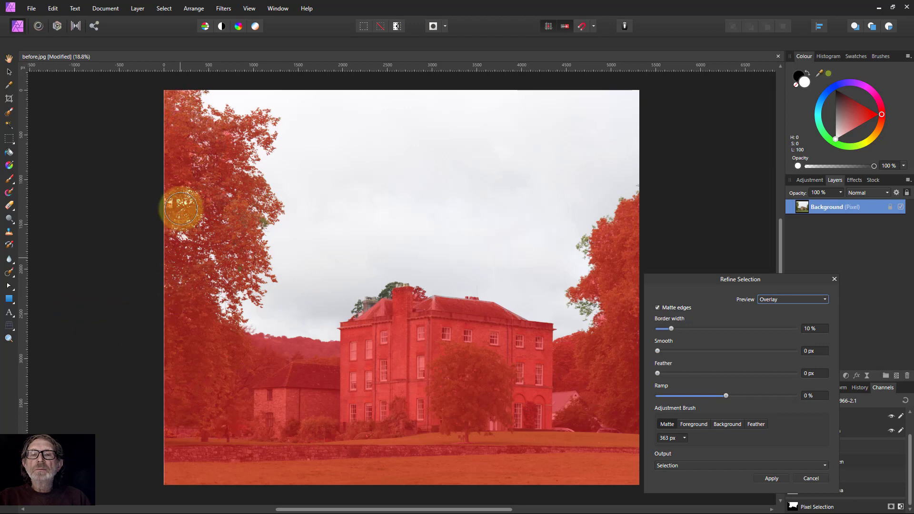
click(229, 136)
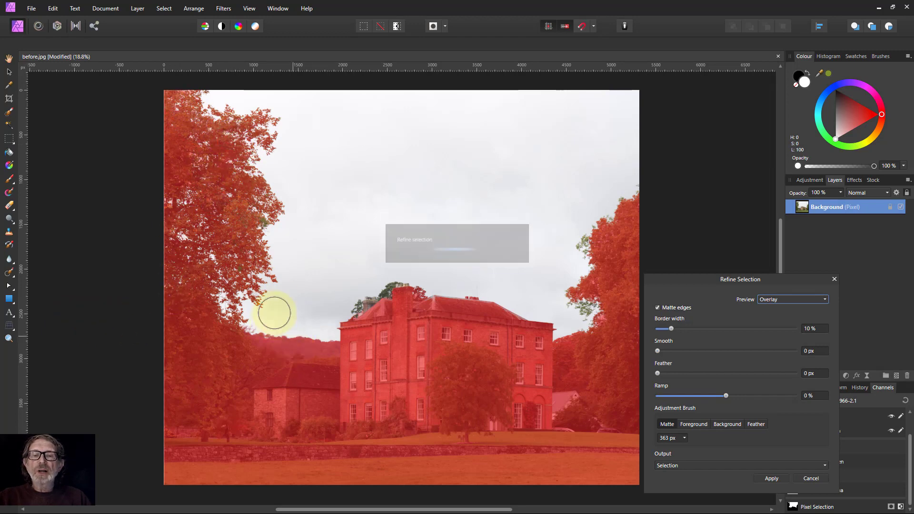
click(236, 271)
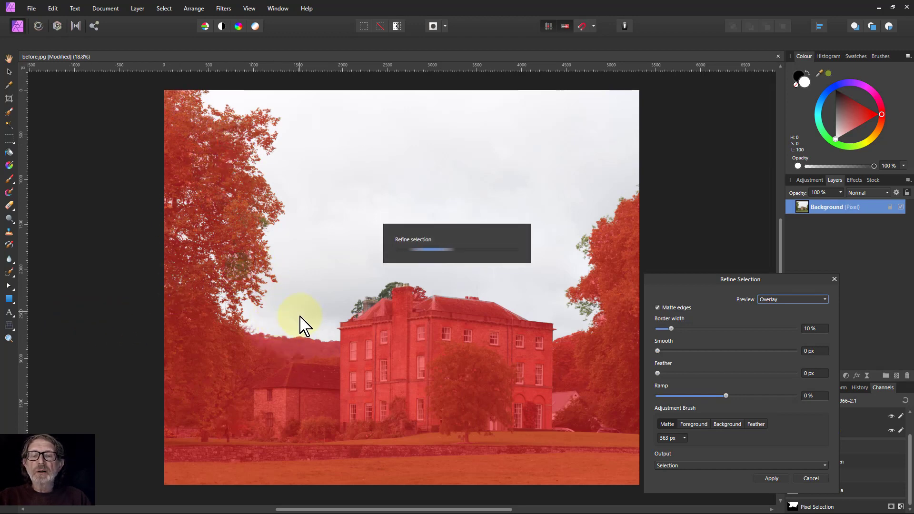
click(257, 258)
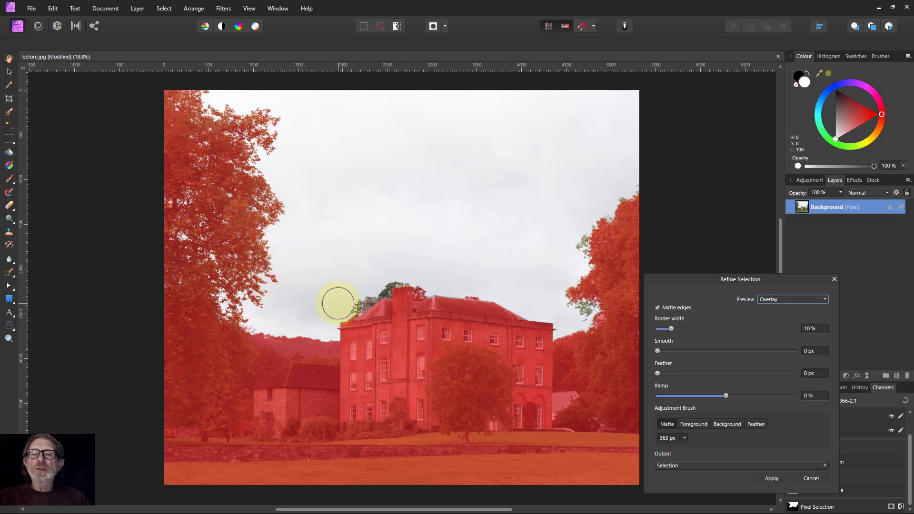
Refine the edges over the hillside, rooftop trees and right-hand tree, then apply the selection
drag(328, 339, 366, 323)
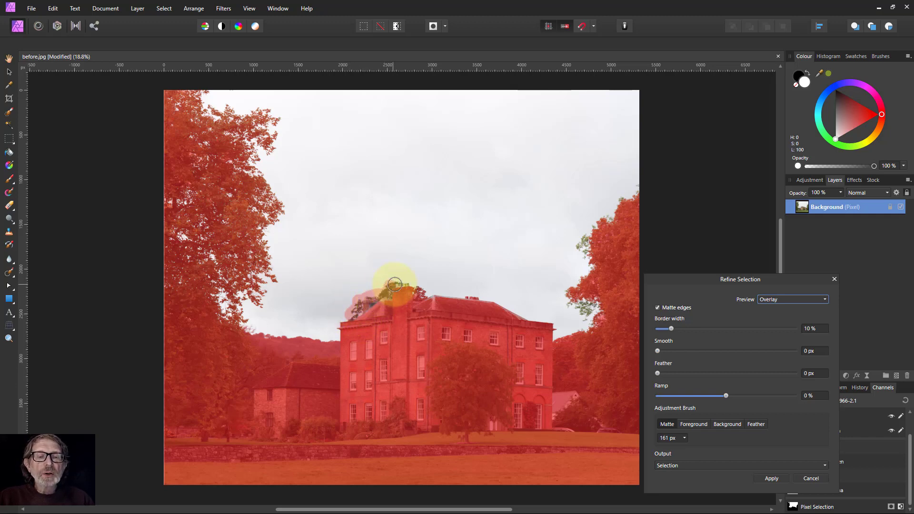
drag(427, 296, 444, 295)
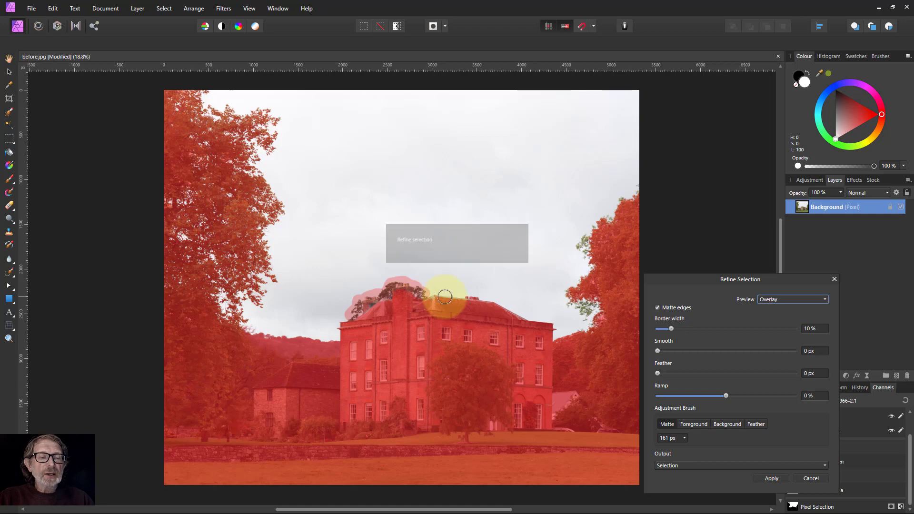
mouse_move(561, 352)
mouse_down()
mouse_move(571, 336)
mouse_move(587, 339)
mouse_up()
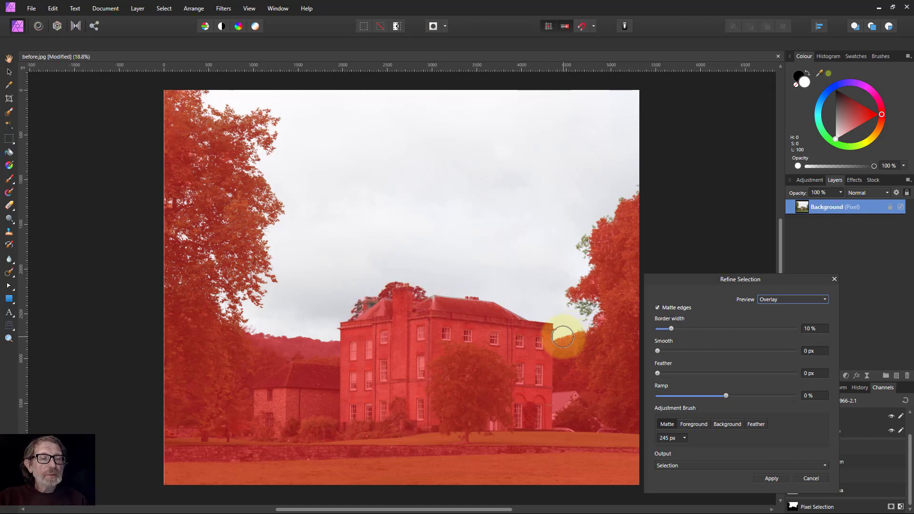
mouse_move(596, 323)
mouse_down()
mouse_move(591, 301)
mouse_move(599, 318)
mouse_up()
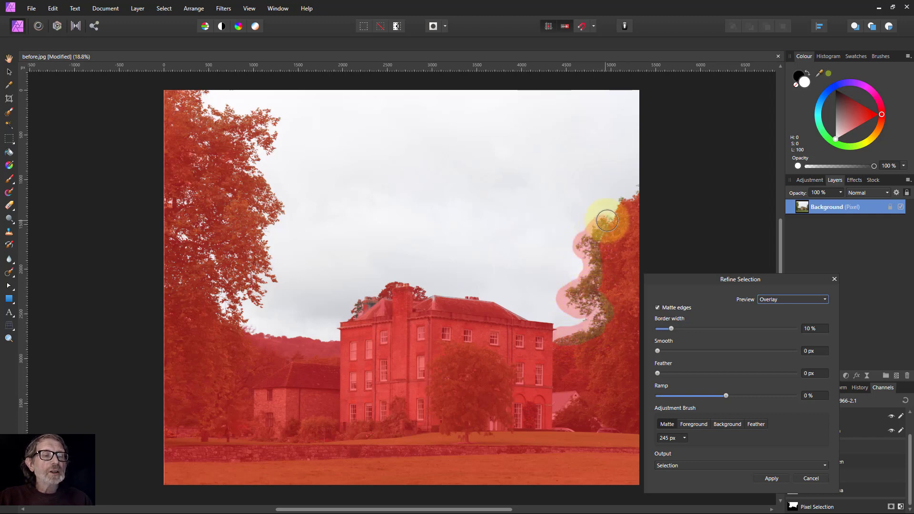
mouse_move(629, 196)
mouse_down()
mouse_move(669, 187)
mouse_move(677, 240)
mouse_up()
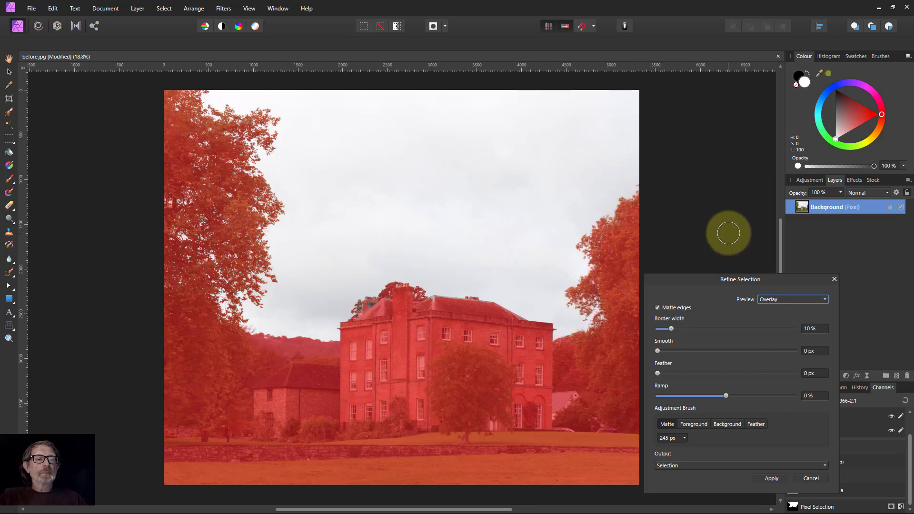
mouse_move(635, 297)
mouse_down()
mouse_move(435, 300)
mouse_move(551, 331)
mouse_up()
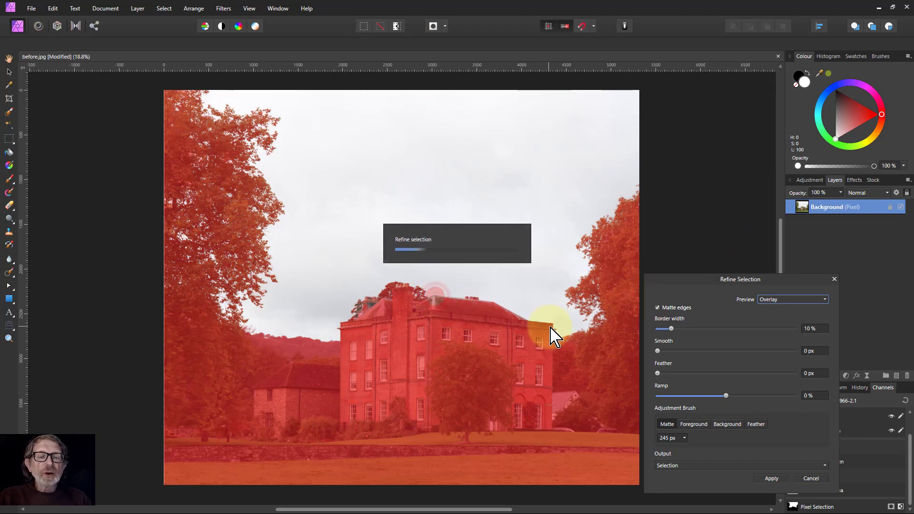
click(771, 479)
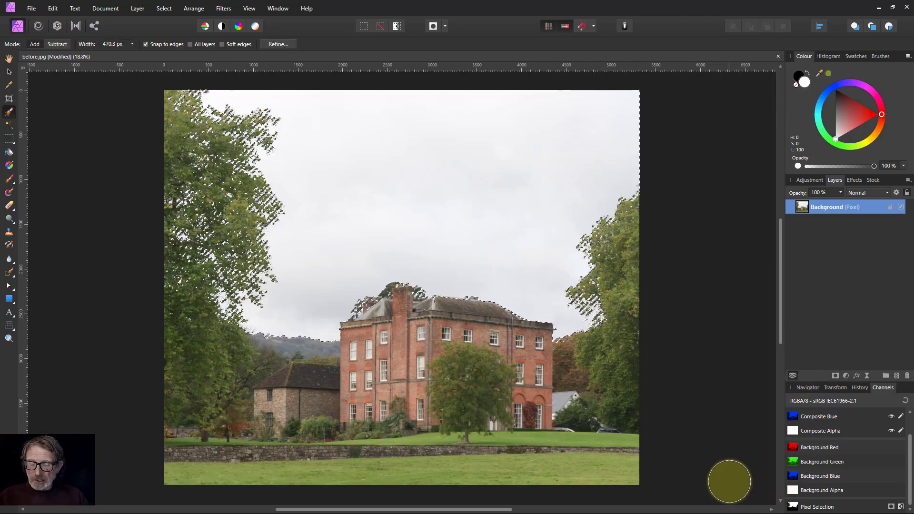
Copy the selected sky onto a new Background layer and clear the selection
key(ctrl+j)
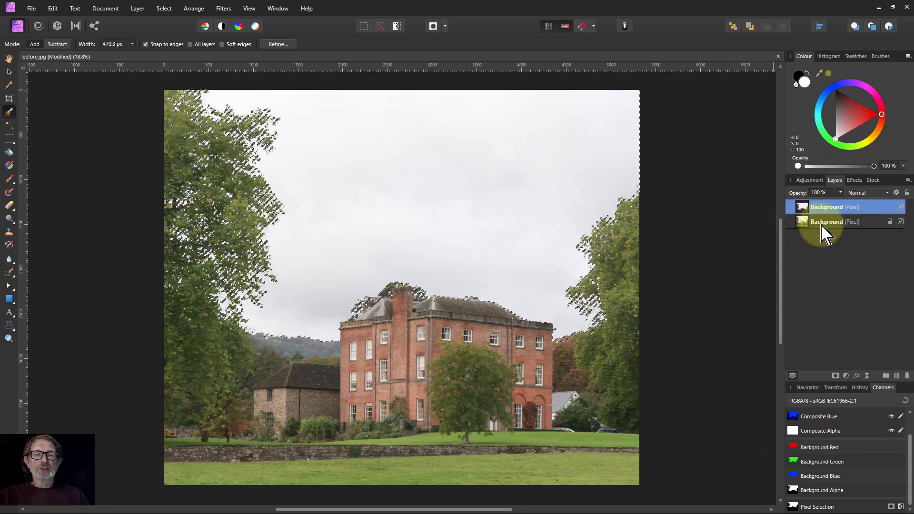
key(ctrl+d)
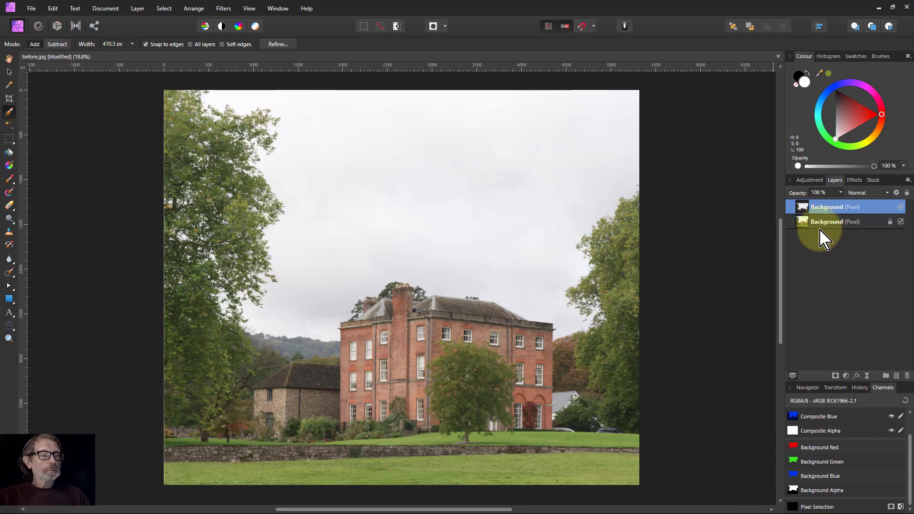
click(847, 376)
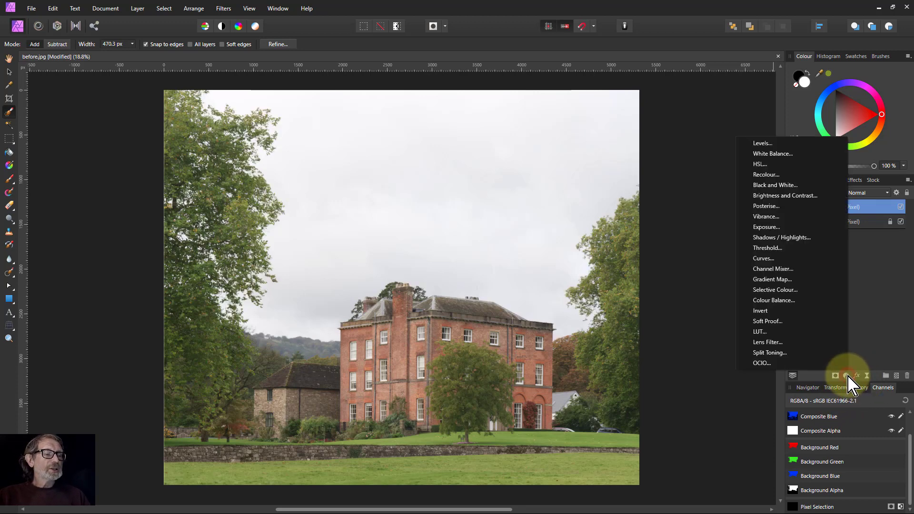
click(769, 258)
drag(659, 365, 705, 442)
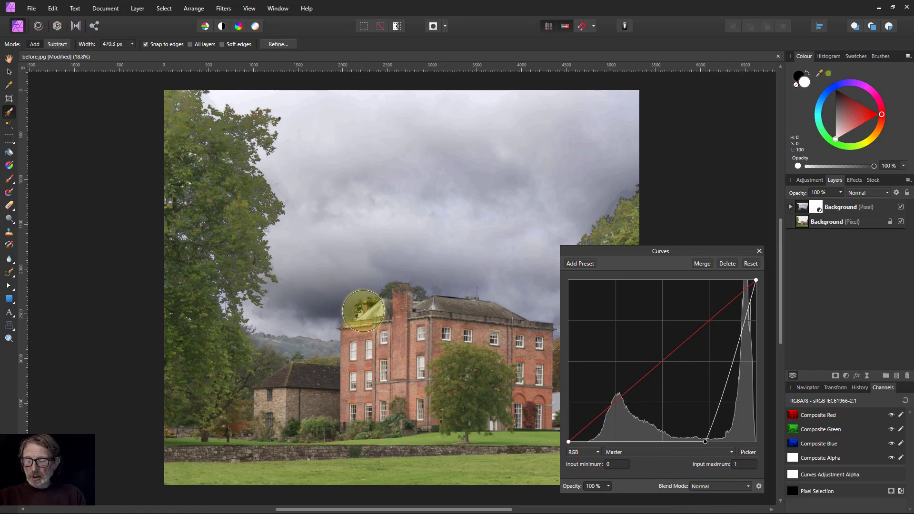
scroll(363, 308, up, 3)
scroll(365, 311, up, 8)
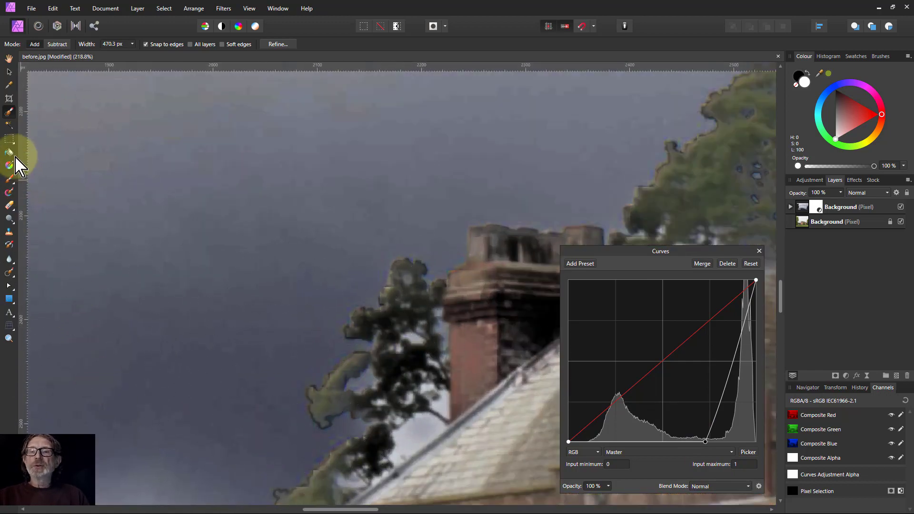
click(9, 59)
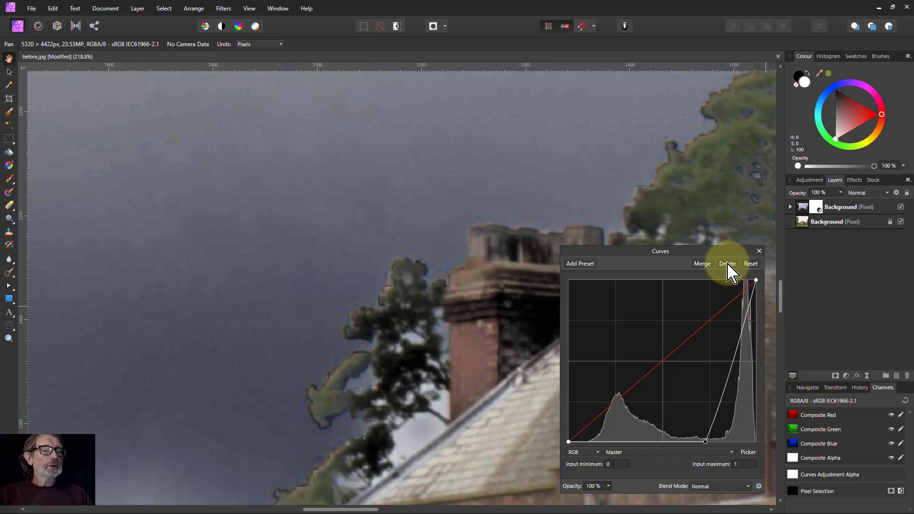
click(727, 264)
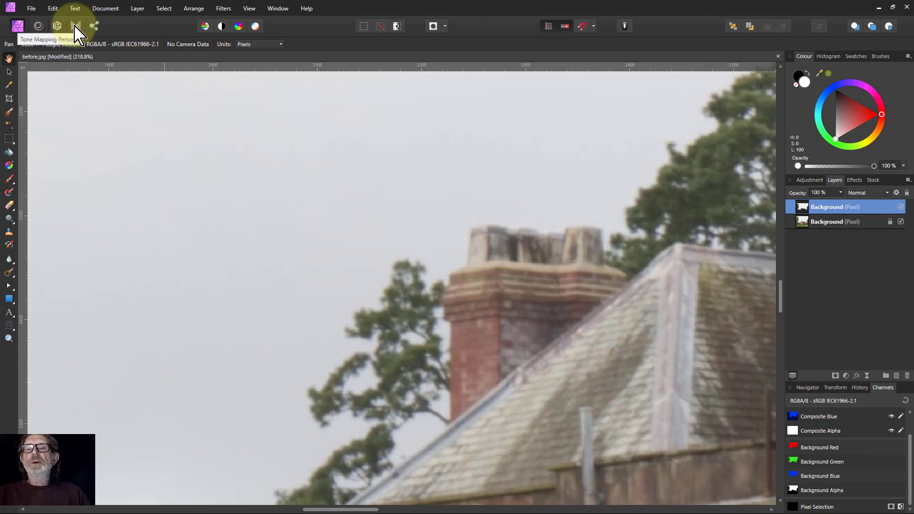
Tone-map the top layer with Local Contrast at 100% and Tone Compression at 0%
click(74, 27)
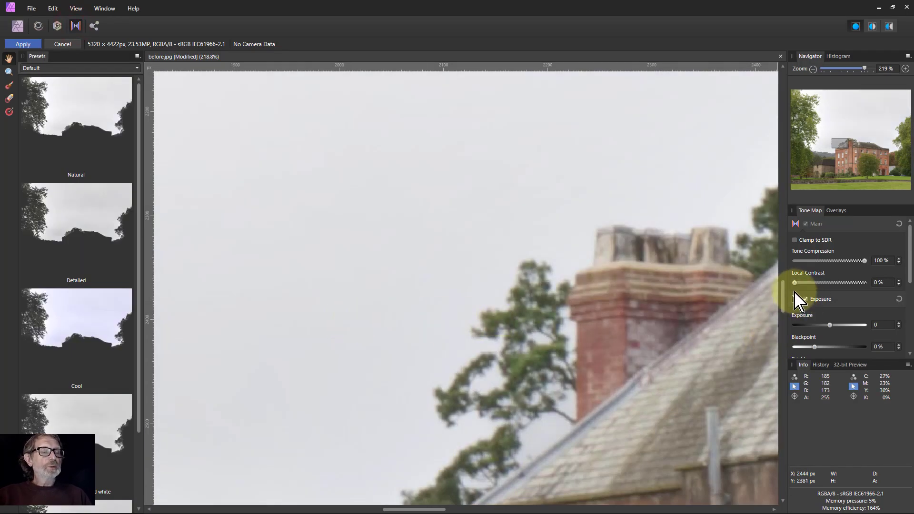
drag(794, 286, 734, 274)
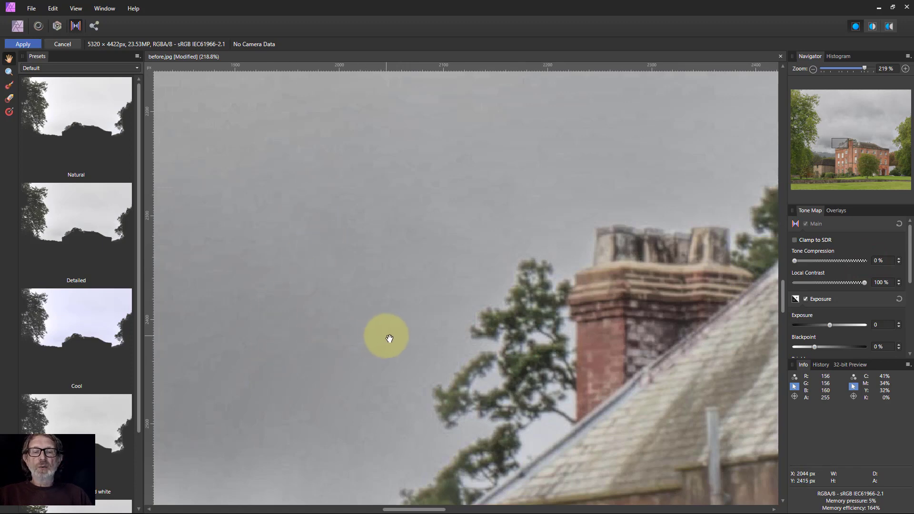
drag(795, 261, 853, 273)
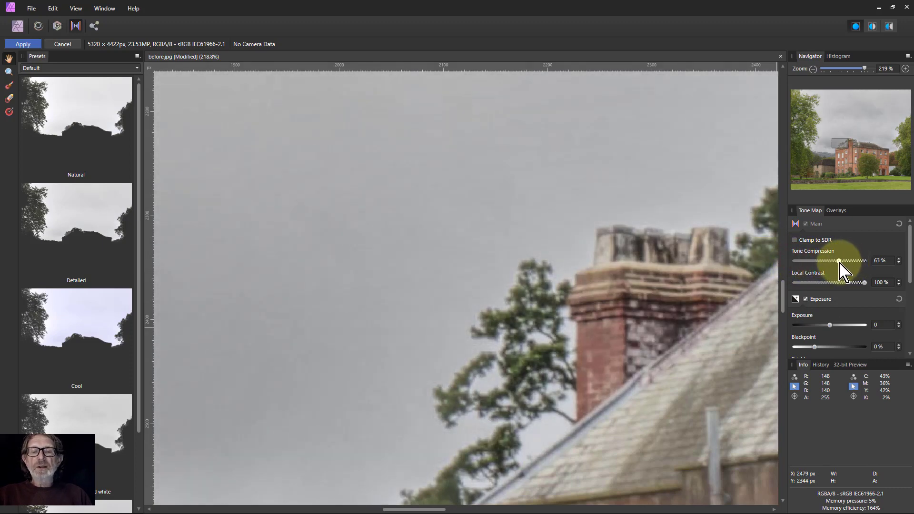
drag(841, 271, 787, 267)
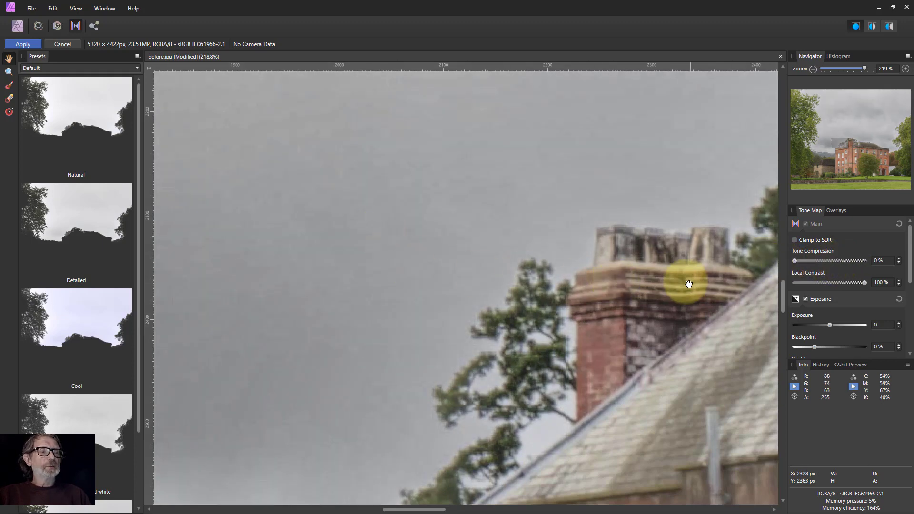
click(23, 43)
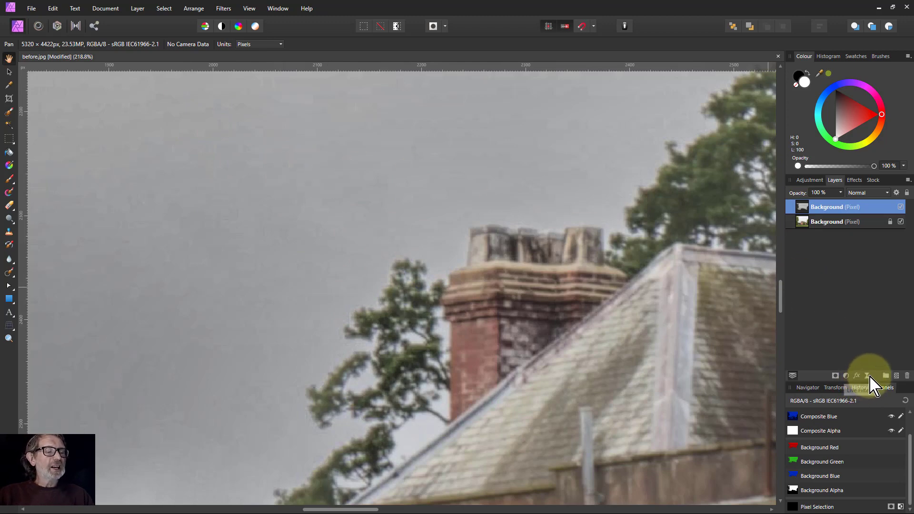
click(868, 377)
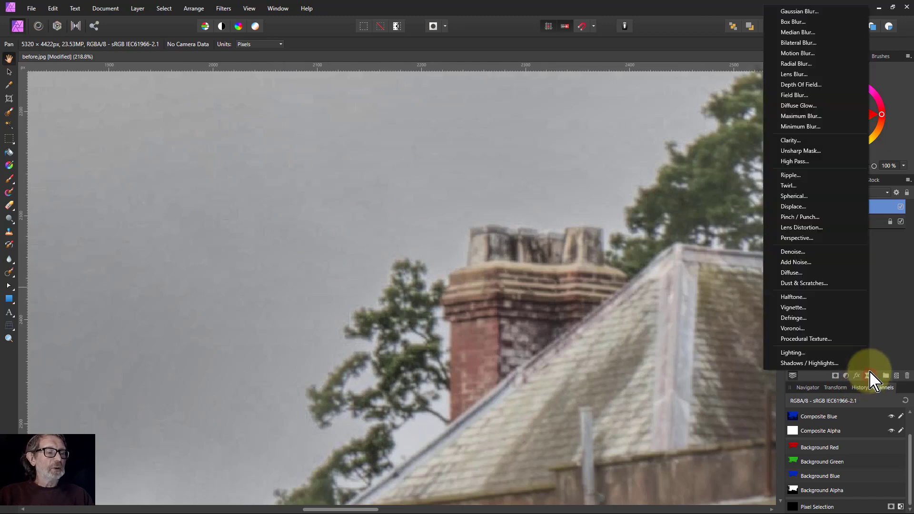
Add a live Gaussian Blur of about 1.1 px radius to the top sky layer
click(822, 11)
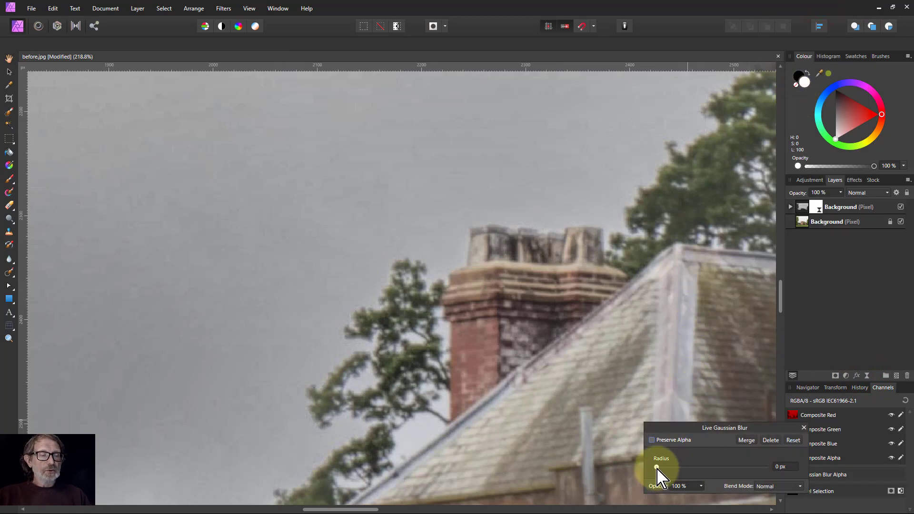
drag(659, 468, 678, 466)
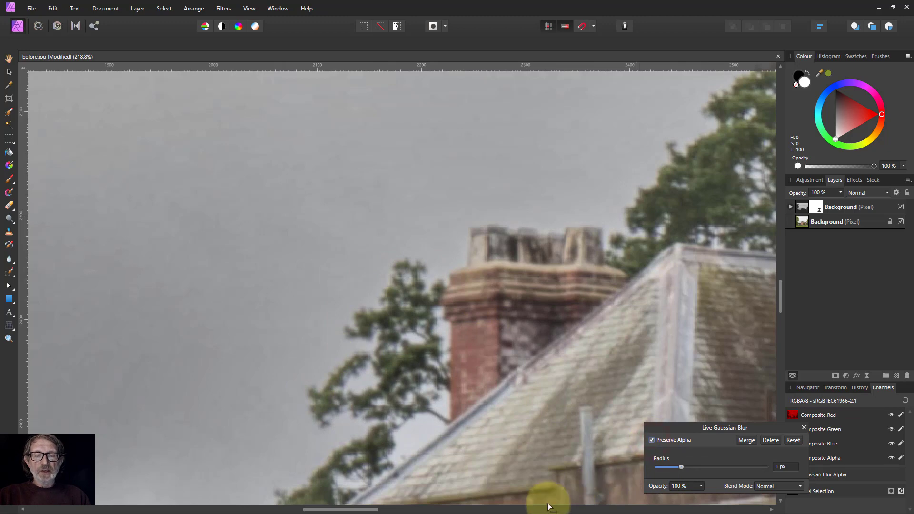
drag(350, 509, 223, 511)
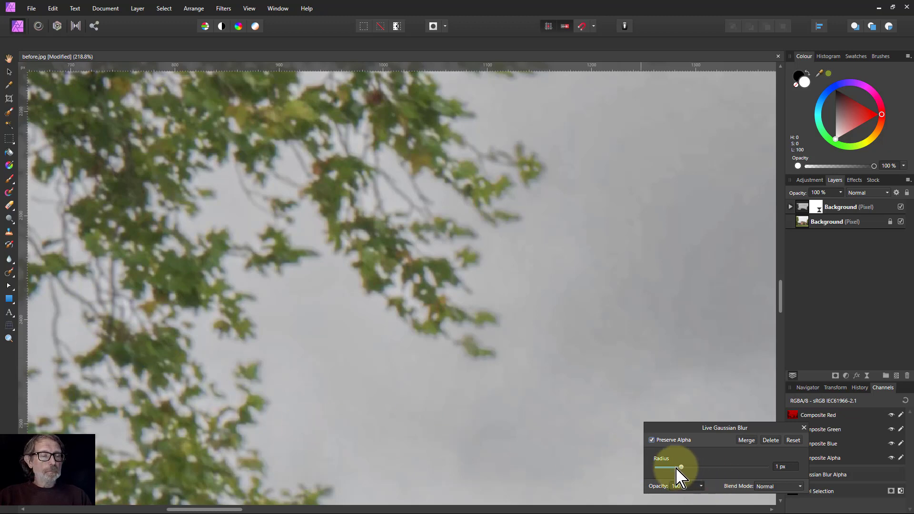
mouse_move(681, 467)
mouse_down()
mouse_move(663, 468)
mouse_move(721, 469)
mouse_move(666, 470)
mouse_move(685, 471)
mouse_move(680, 480)
mouse_up()
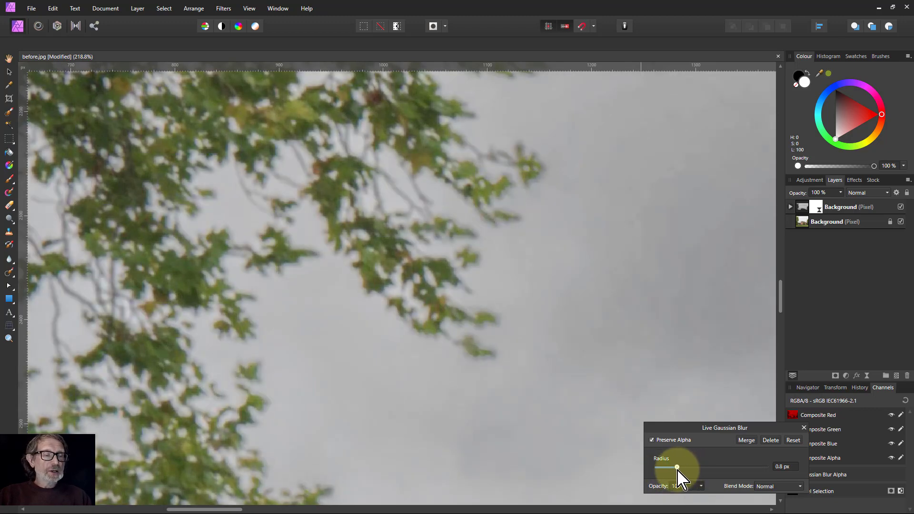
drag(227, 510, 312, 510)
drag(681, 468, 687, 469)
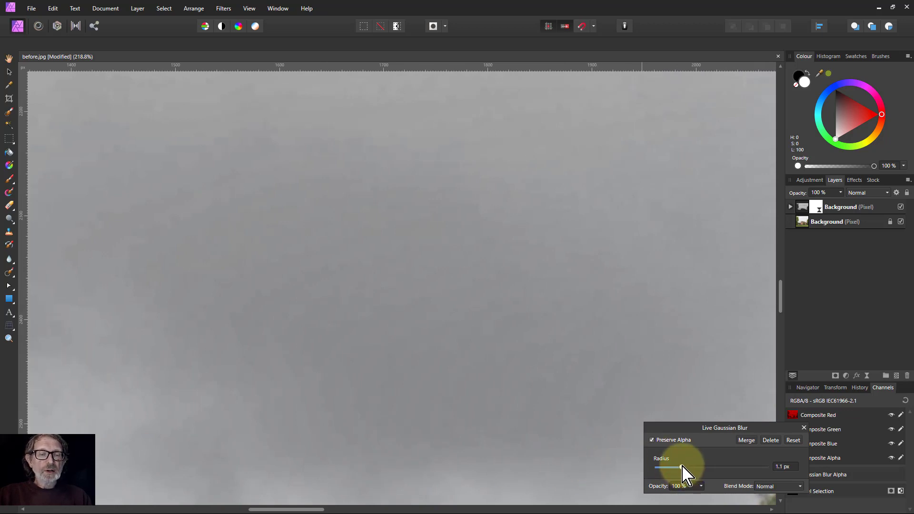
click(804, 427)
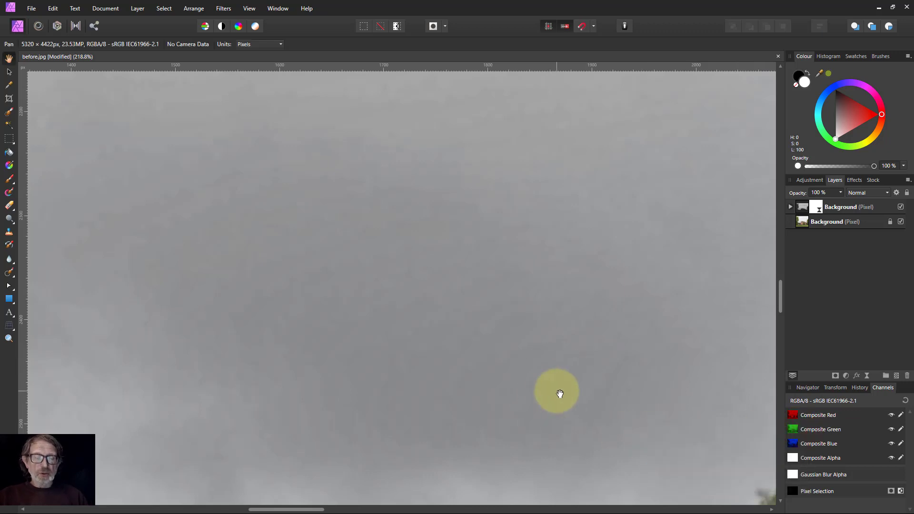
Duplicate the top textured layer and blend it with Multiply at 20% opacity
key(ctrl+0)
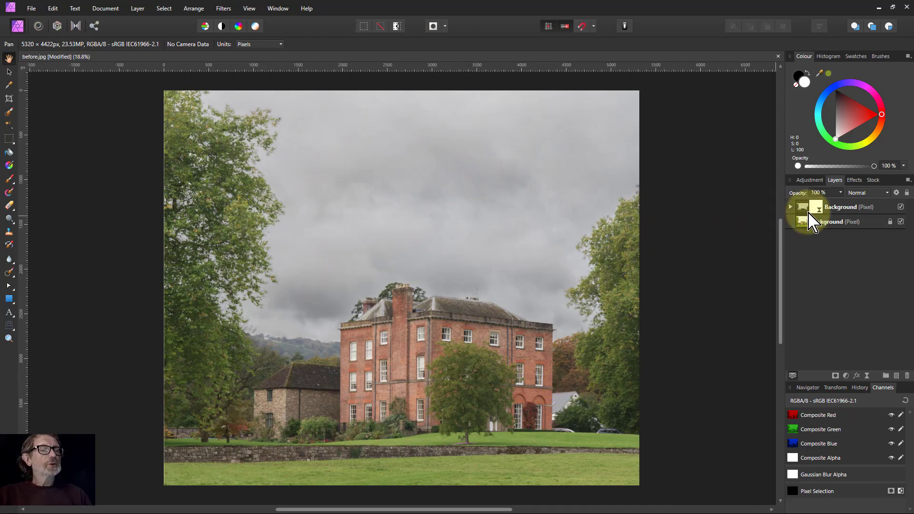
click(804, 206)
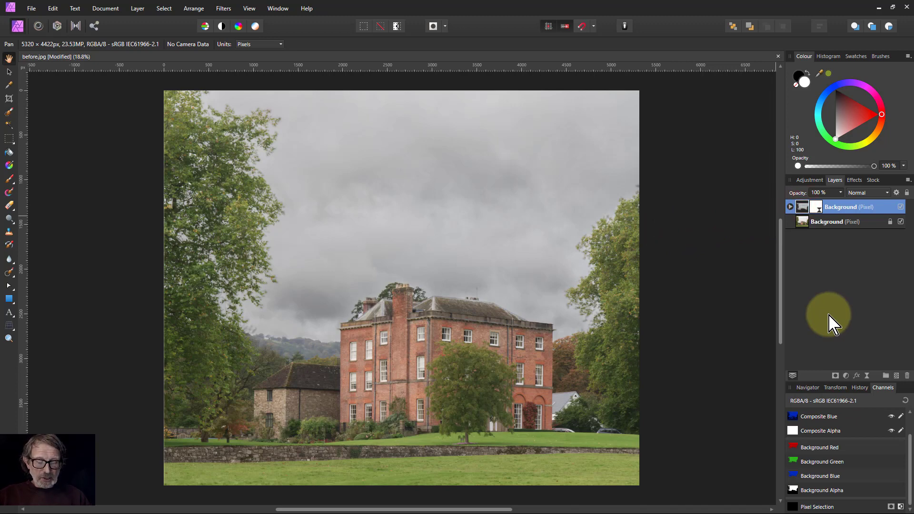
key(ctrl+j)
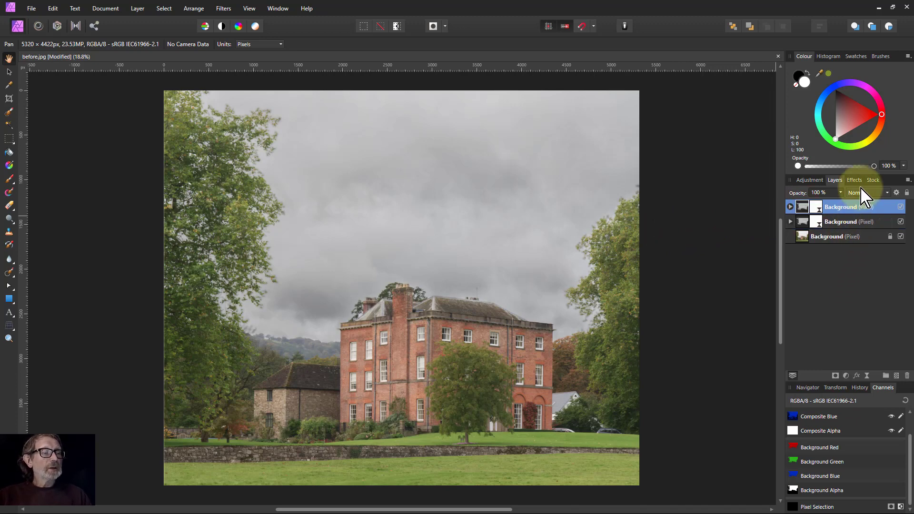
click(862, 192)
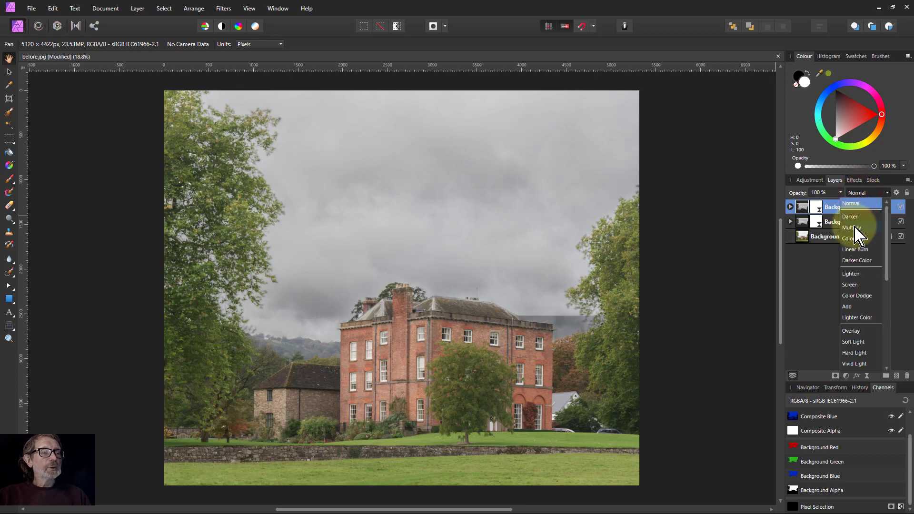
click(855, 228)
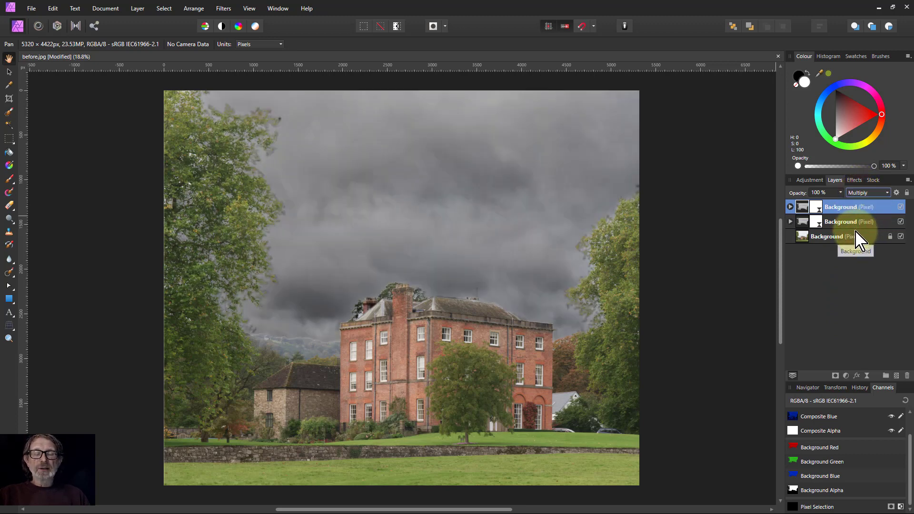
drag(840, 193, 793, 209)
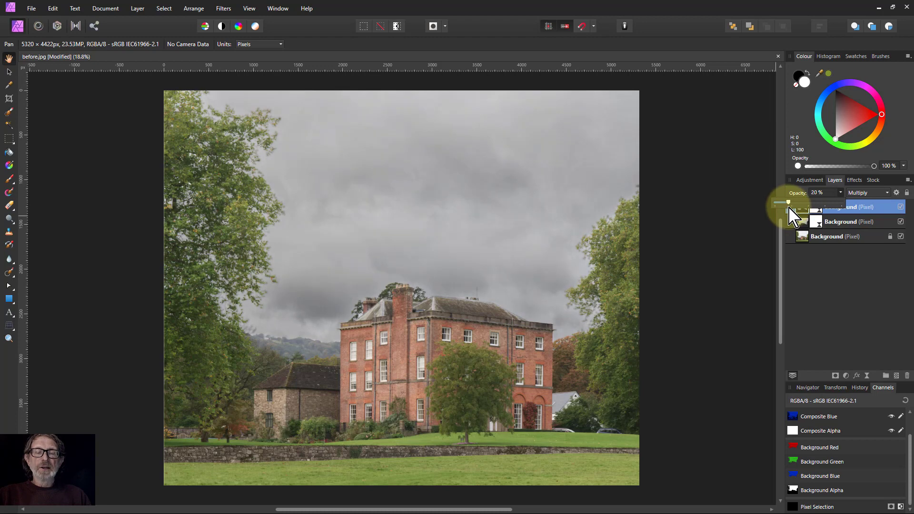
drag(793, 210, 790, 209)
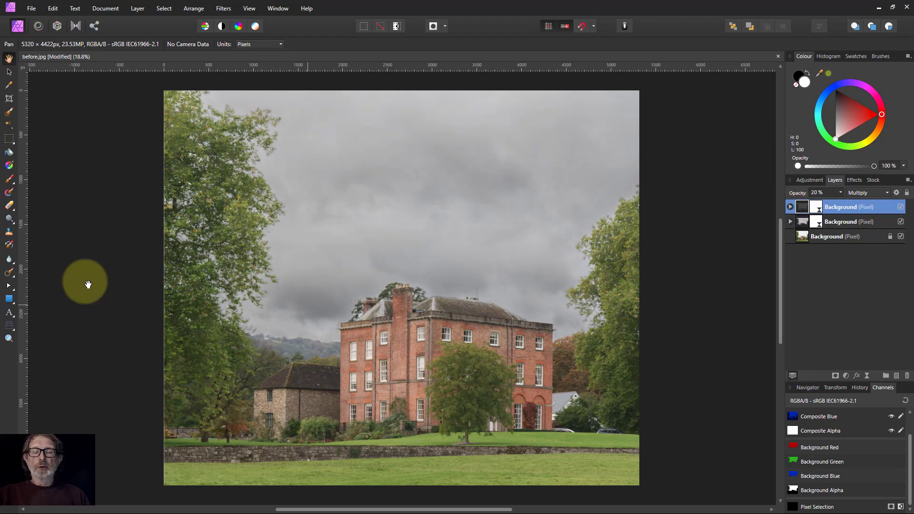
Select both textured layers and toggle their visibility to compare with the original sky
shift+click(856, 223)
click(900, 207)
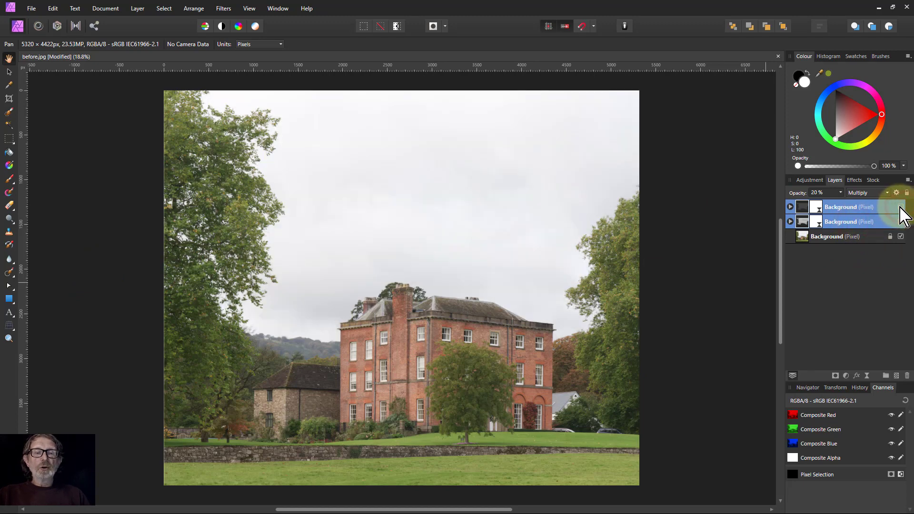
click(901, 207)
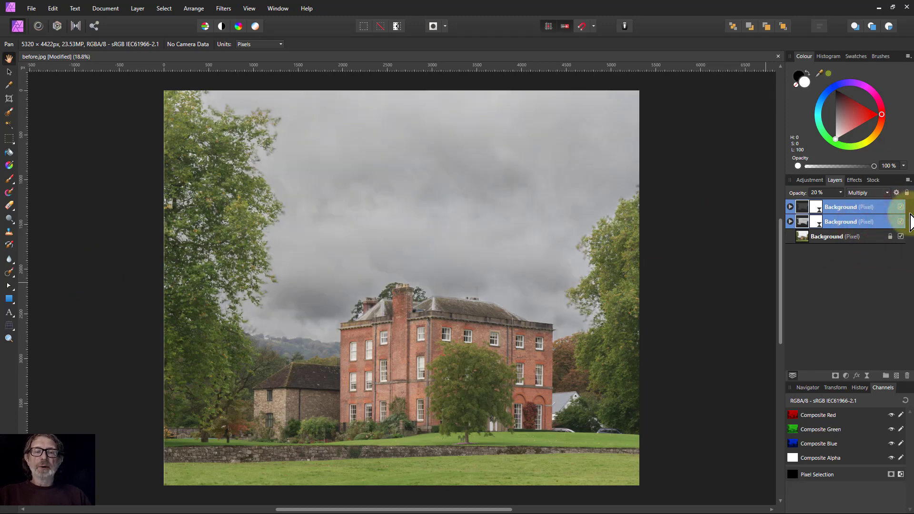